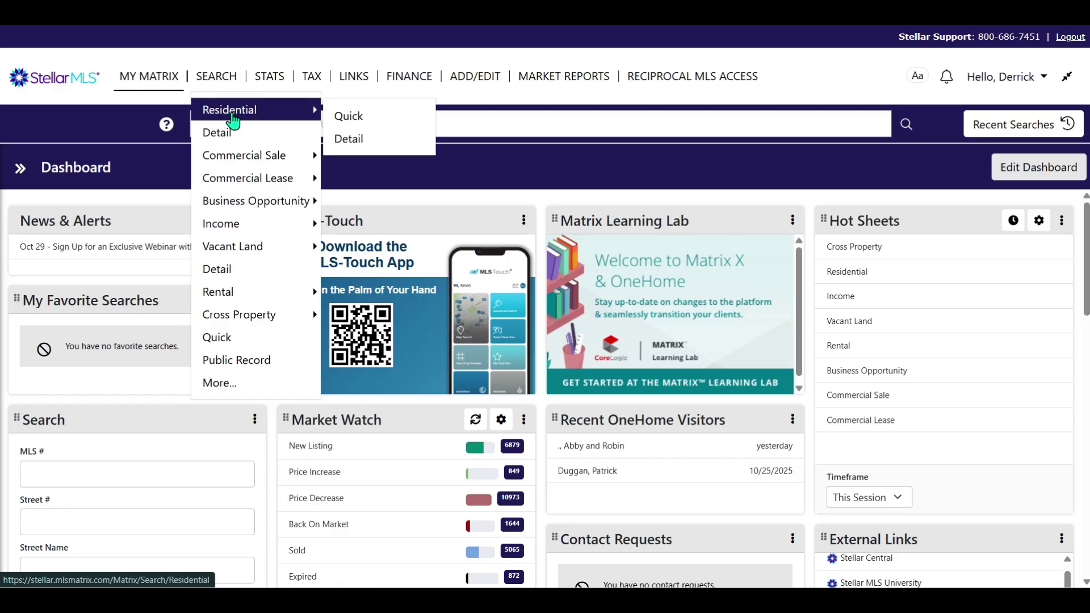
Open the detailed residential search and include Pending and Sold listings alongside Active ones.
click(369, 145)
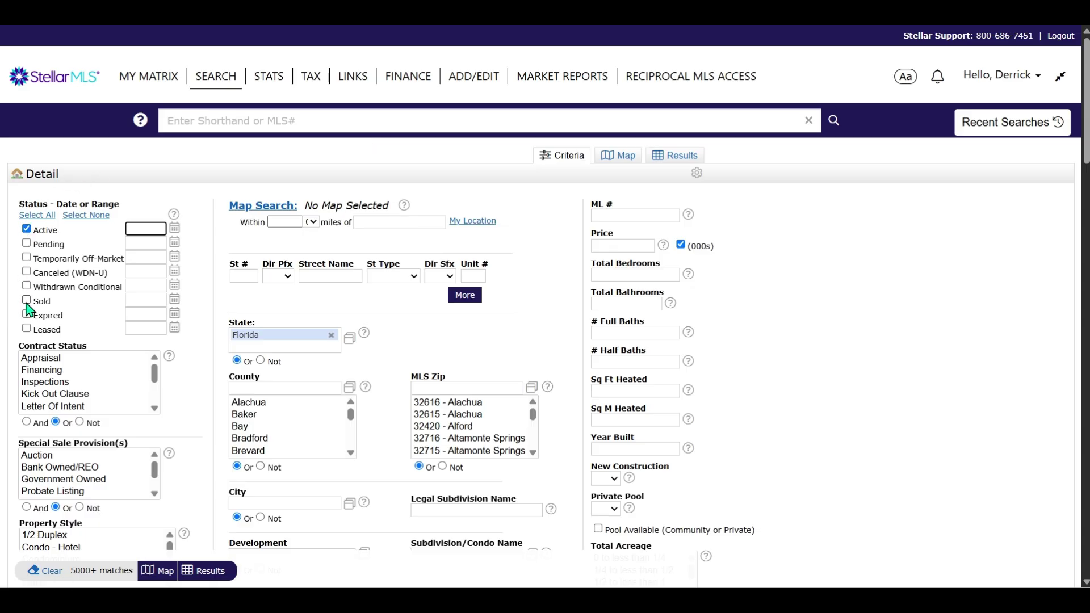
click(27, 243)
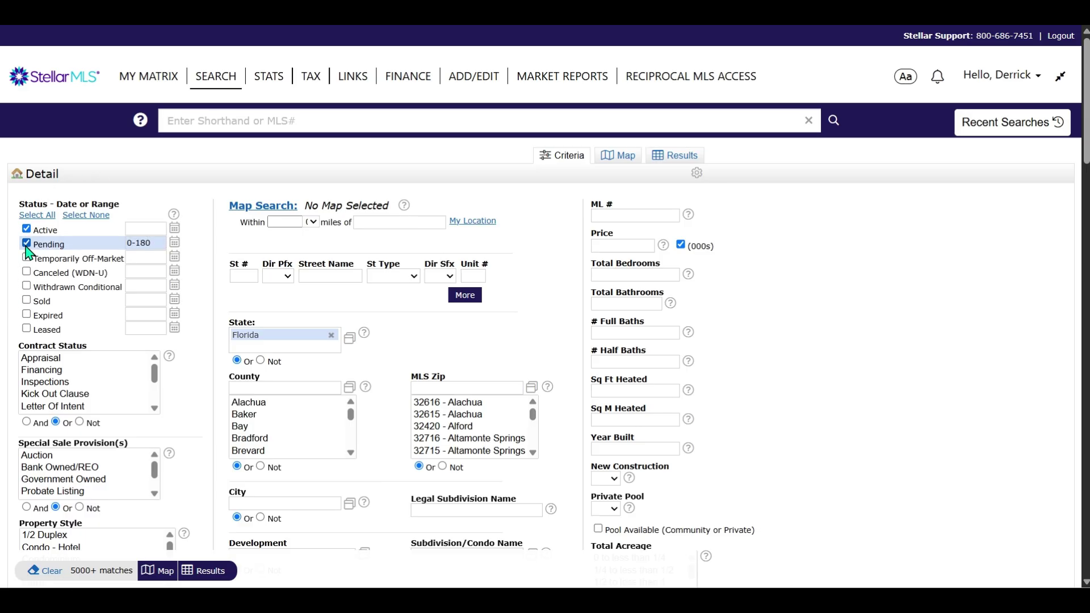
click(27, 301)
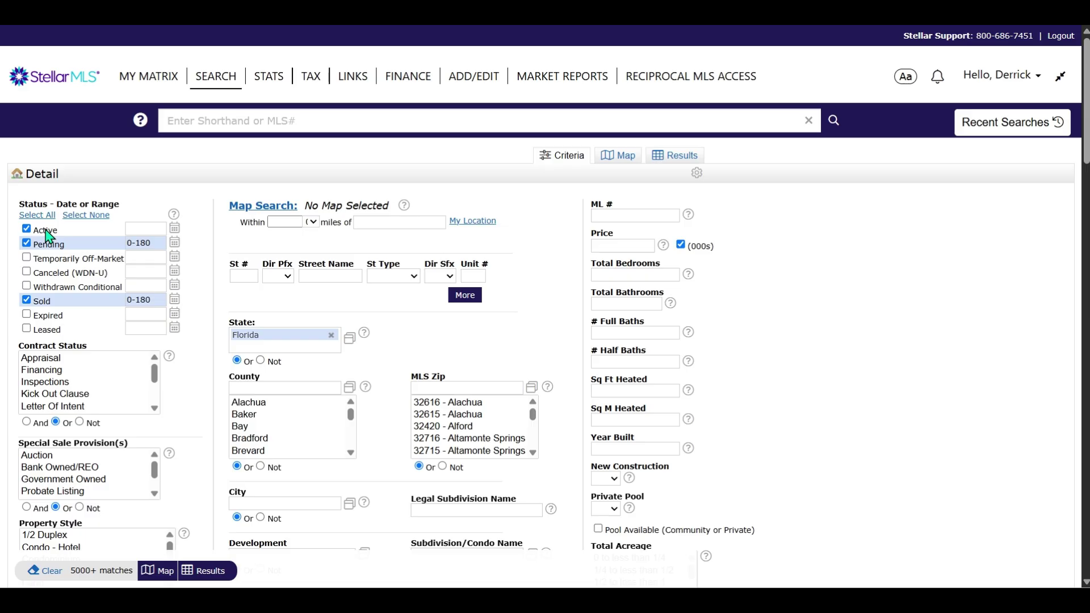
Centre the search map on the subject property's address.
click(626, 159)
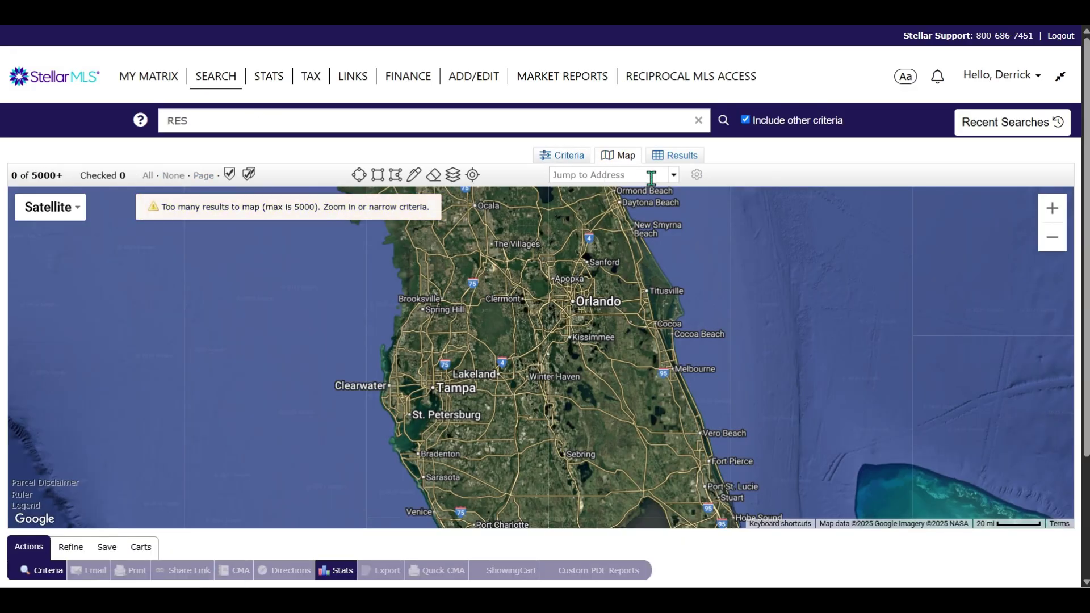
click(612, 175)
key(ctrl+v)
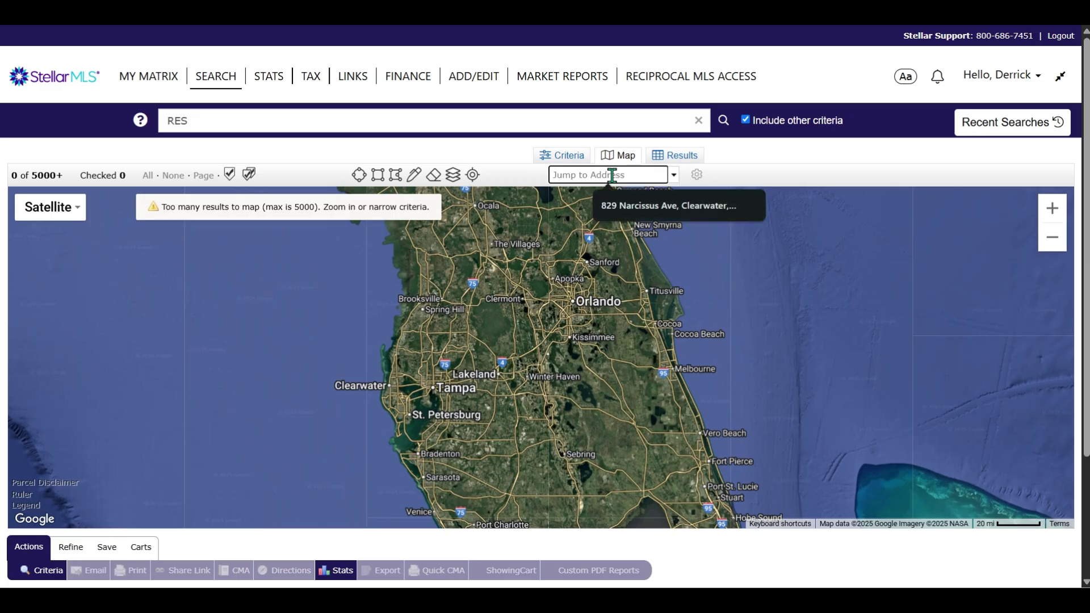
click(643, 206)
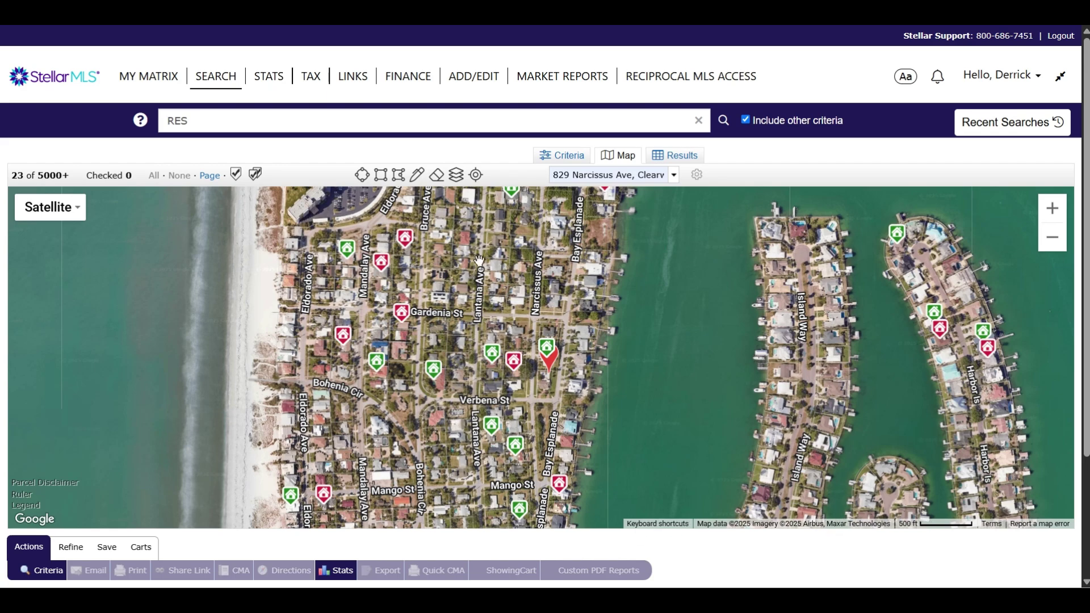
Draw a four-sided polygon search area around the Clearwater Beach Island neighbourhood surrounding the subject property.
scroll(447, 265, down, 1)
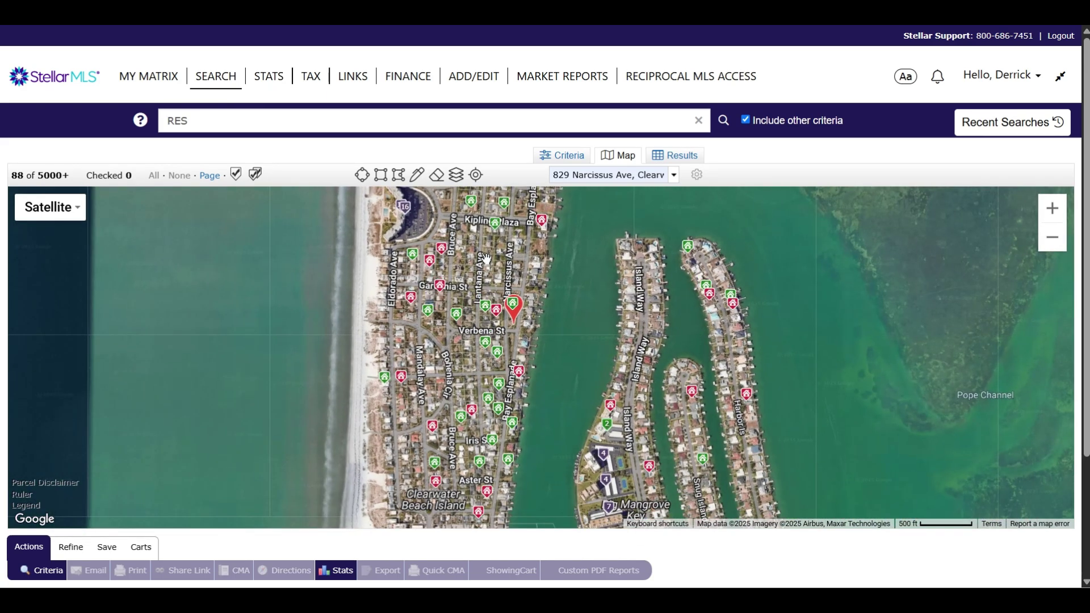
scroll(495, 263, down, 1)
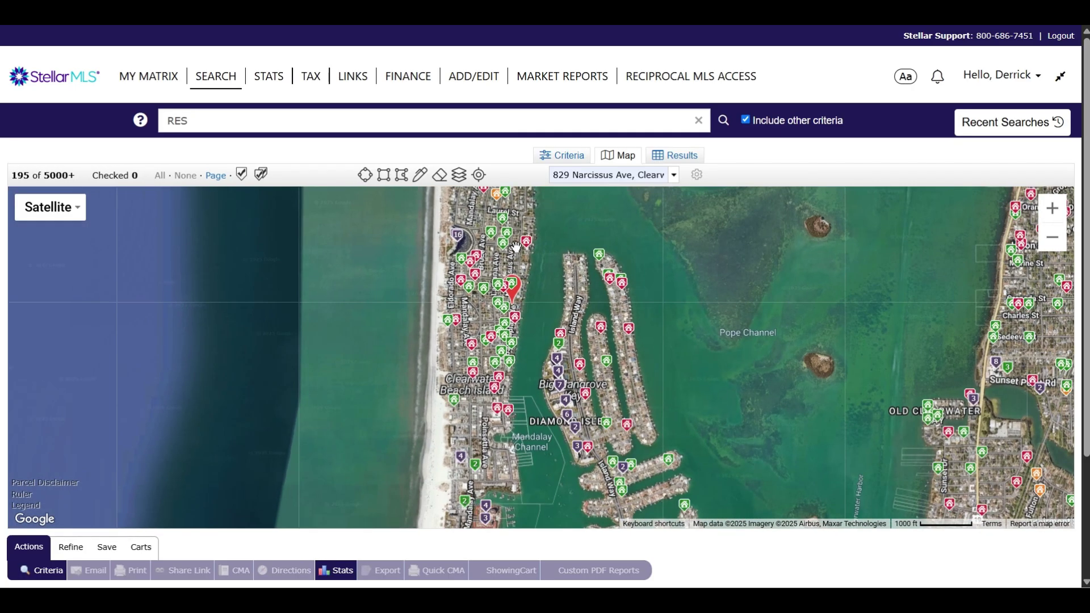
drag(516, 247, 538, 296)
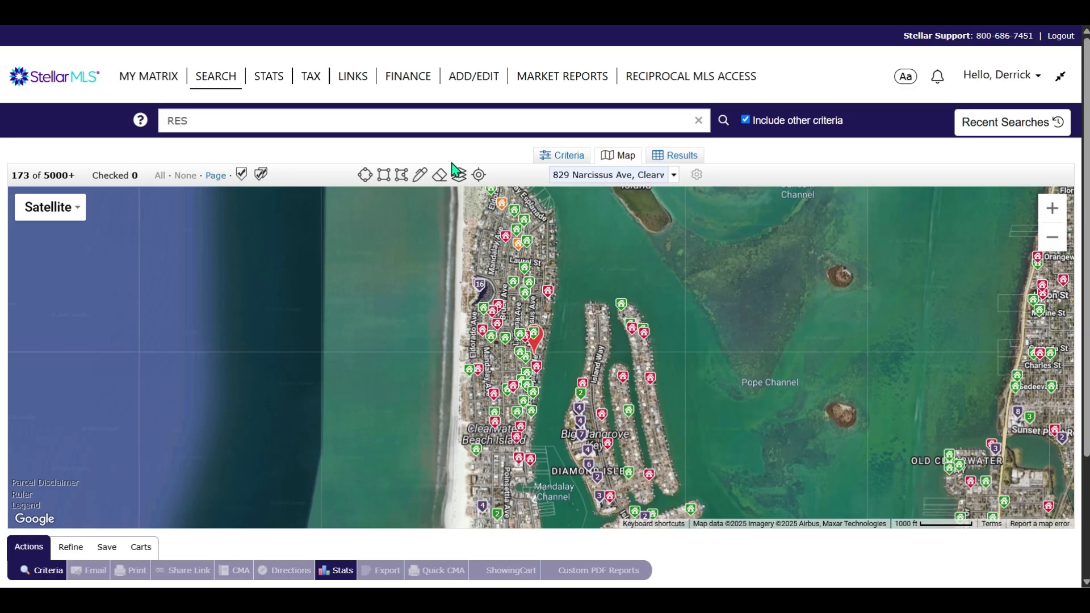
click(403, 176)
click(485, 196)
click(459, 454)
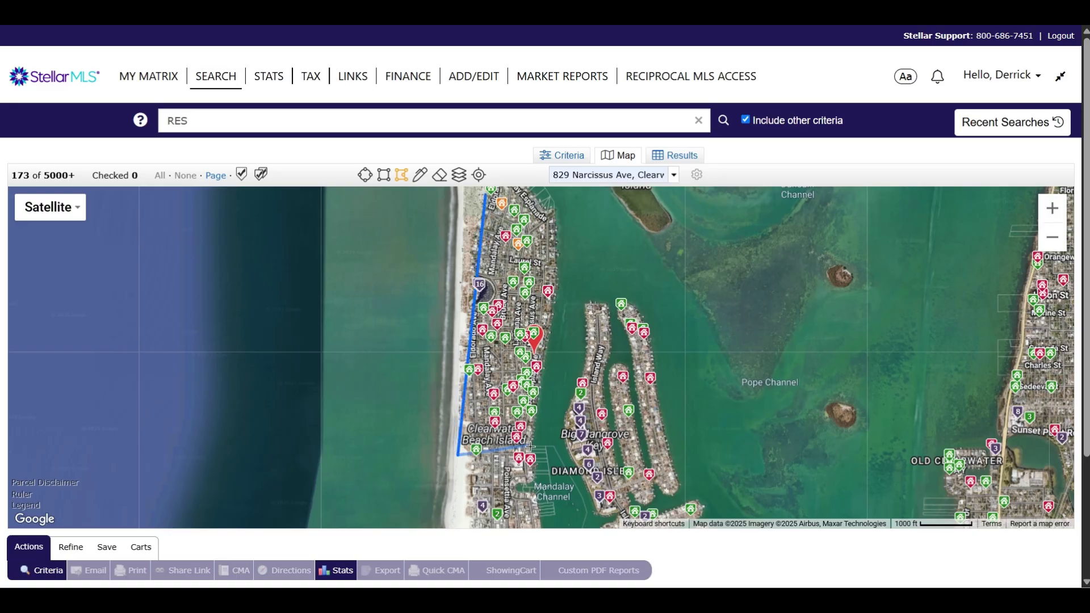
click(534, 446)
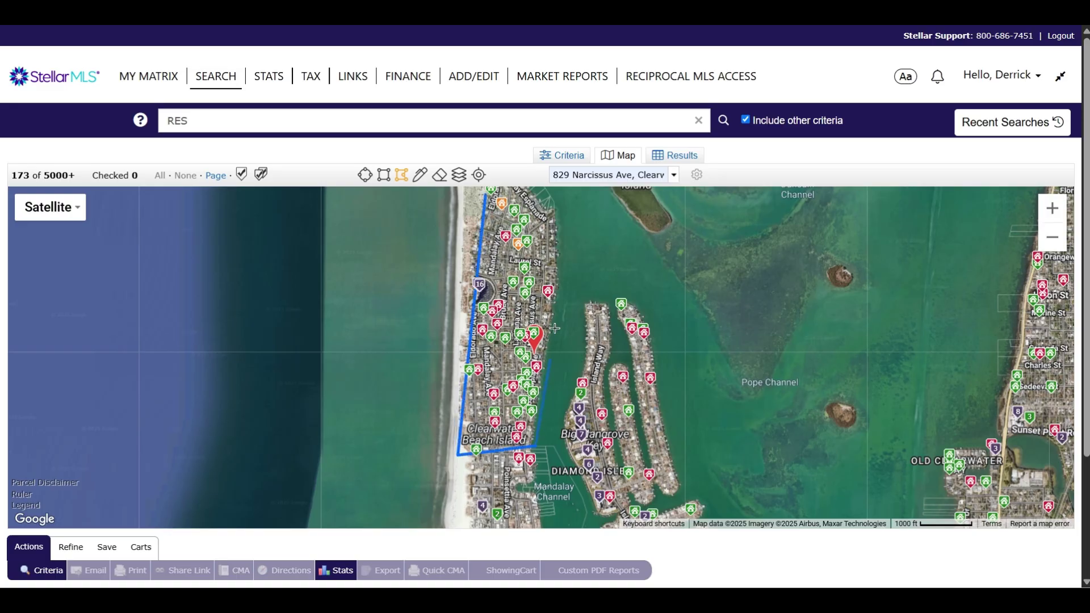
click(571, 213)
click(485, 195)
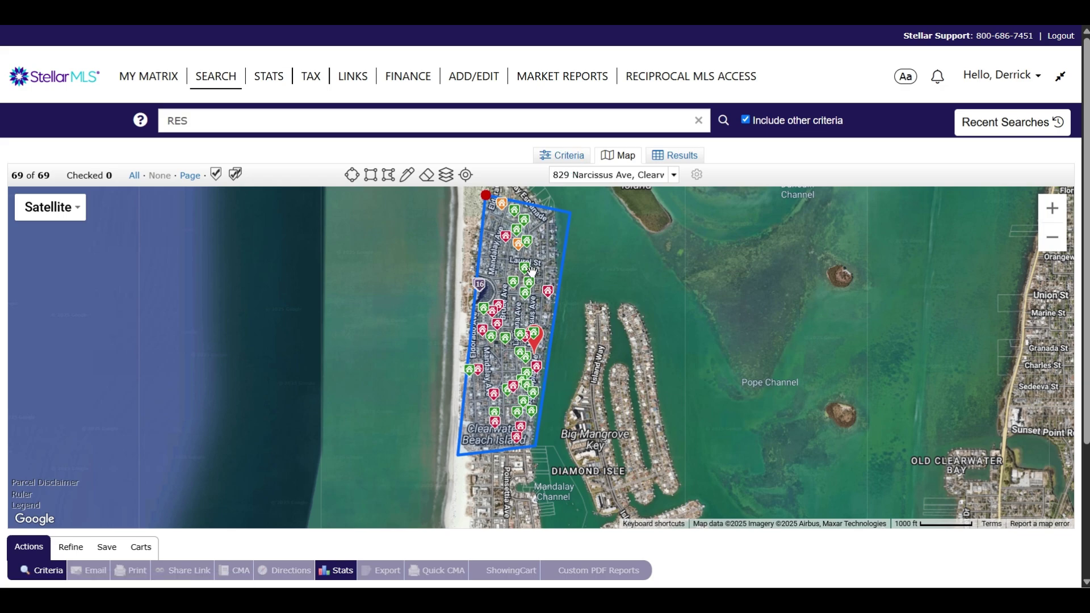
Restrict the search criteria to the Single Family Residence property style.
click(567, 167)
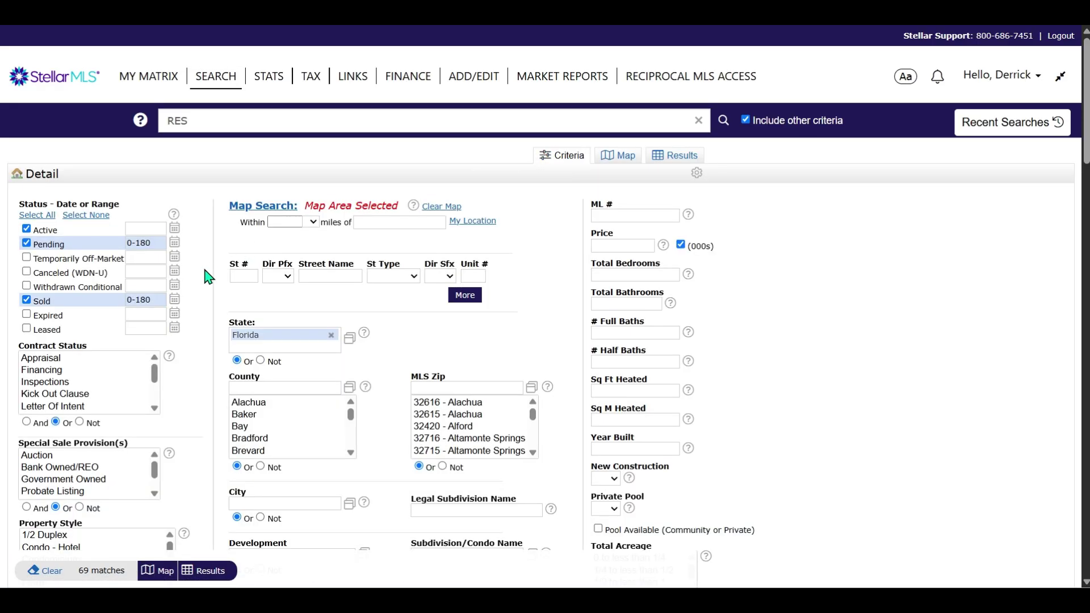
scroll(80, 383, down, 2)
scroll(89, 439, down, 2)
scroll(202, 451, down, 3)
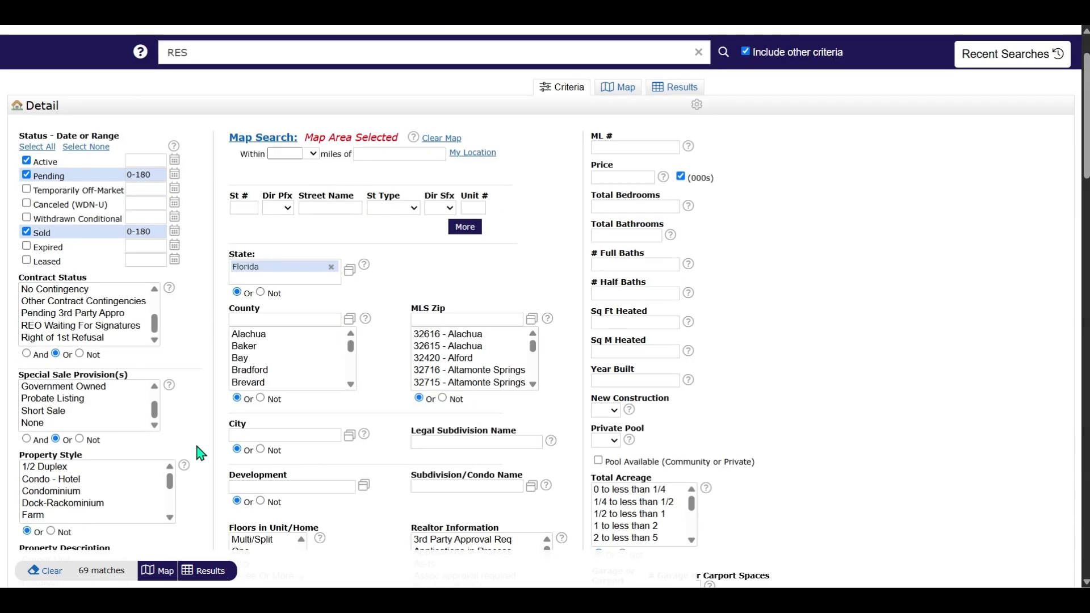
scroll(131, 403, down, 3)
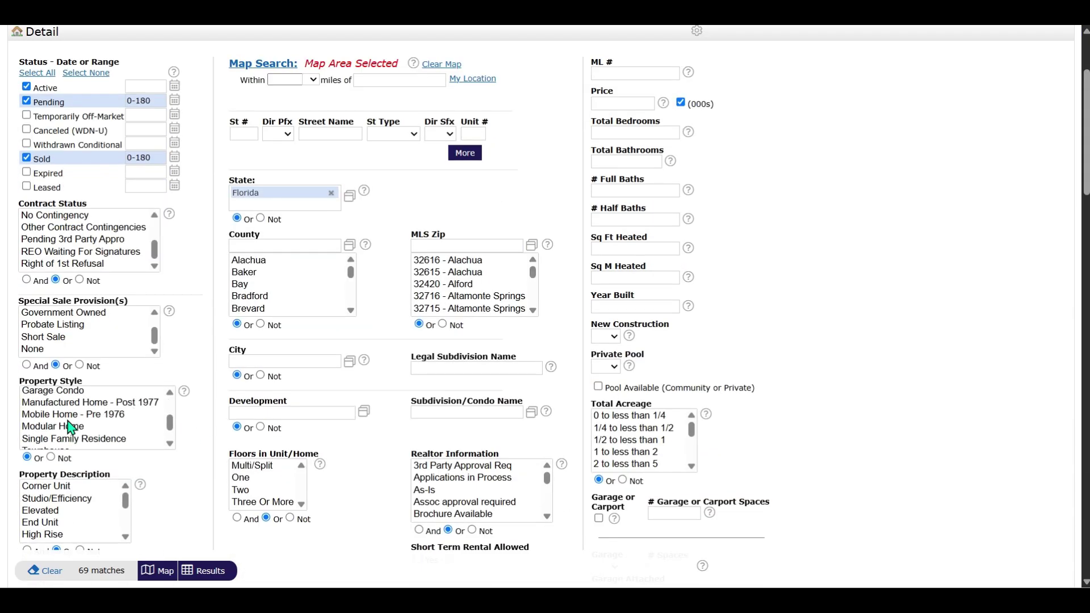
click(56, 441)
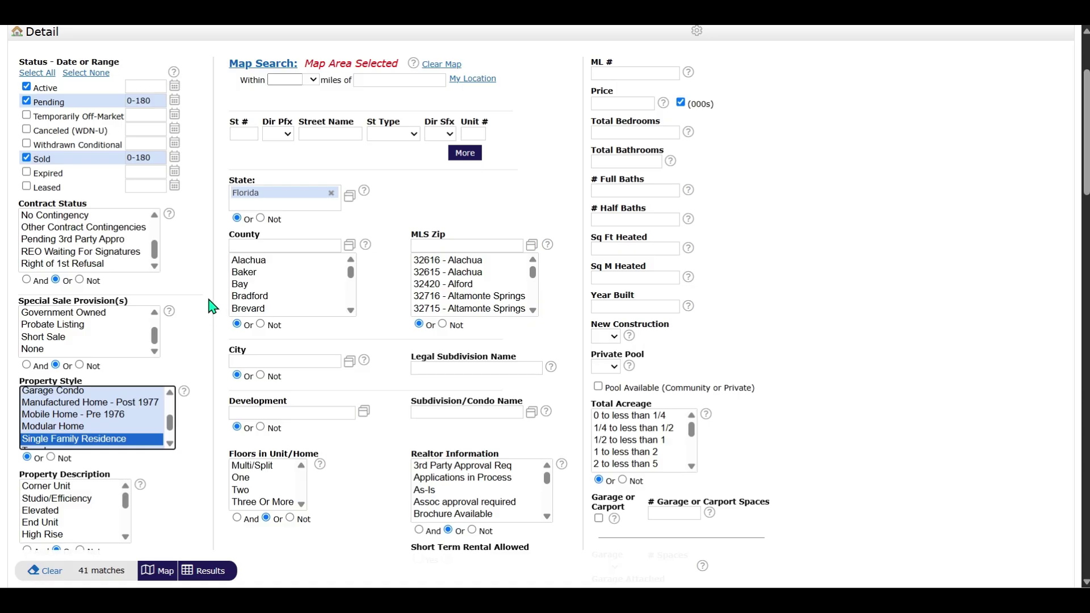
Set the heated square footage range to 1800 - 2400.
scroll(636, 281, up, 2)
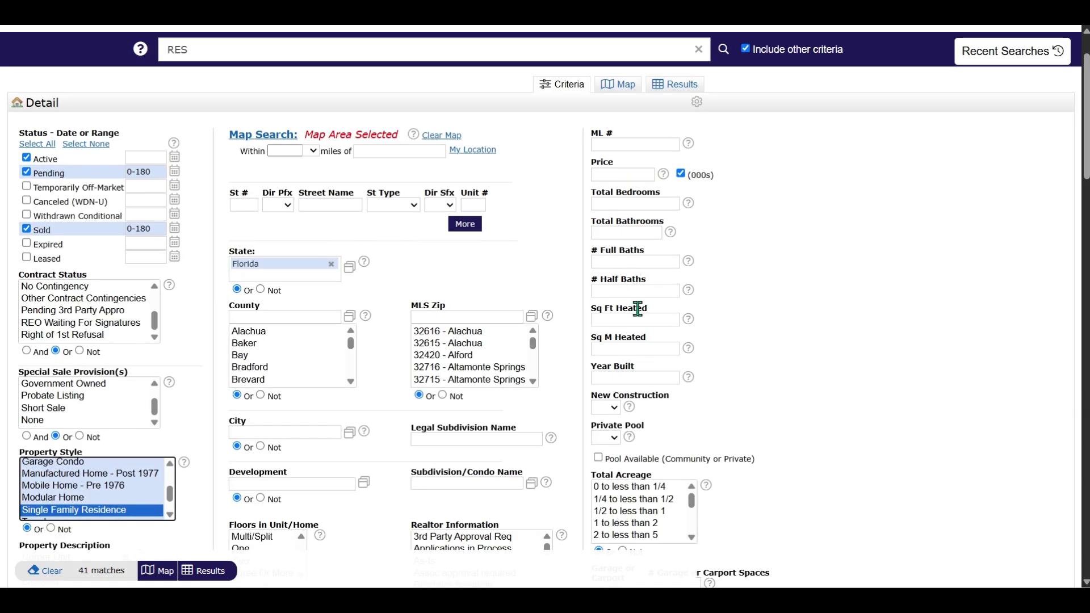
click(604, 322)
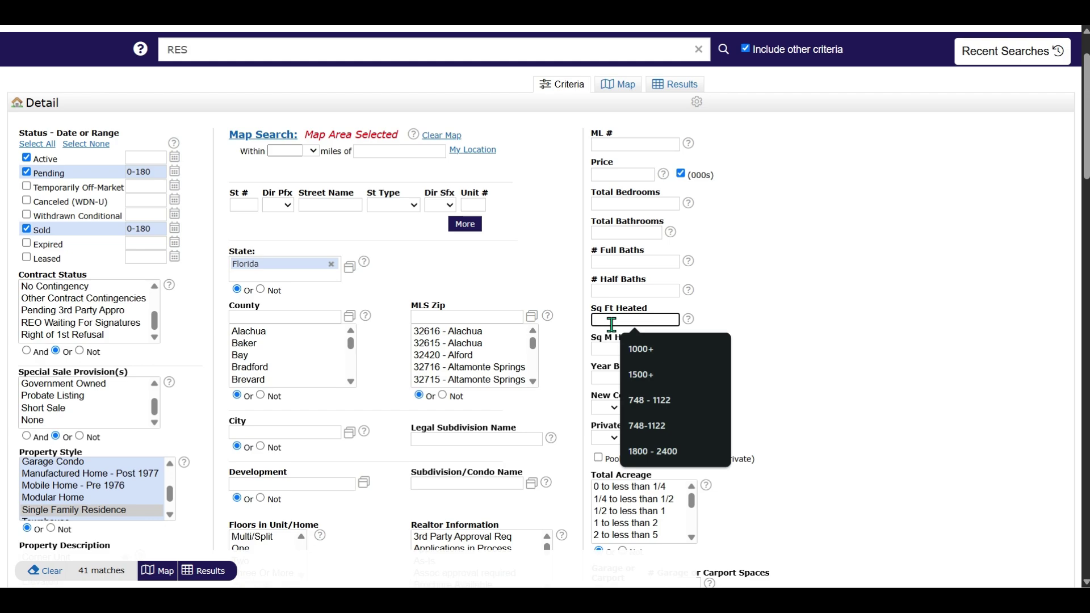
text(18)
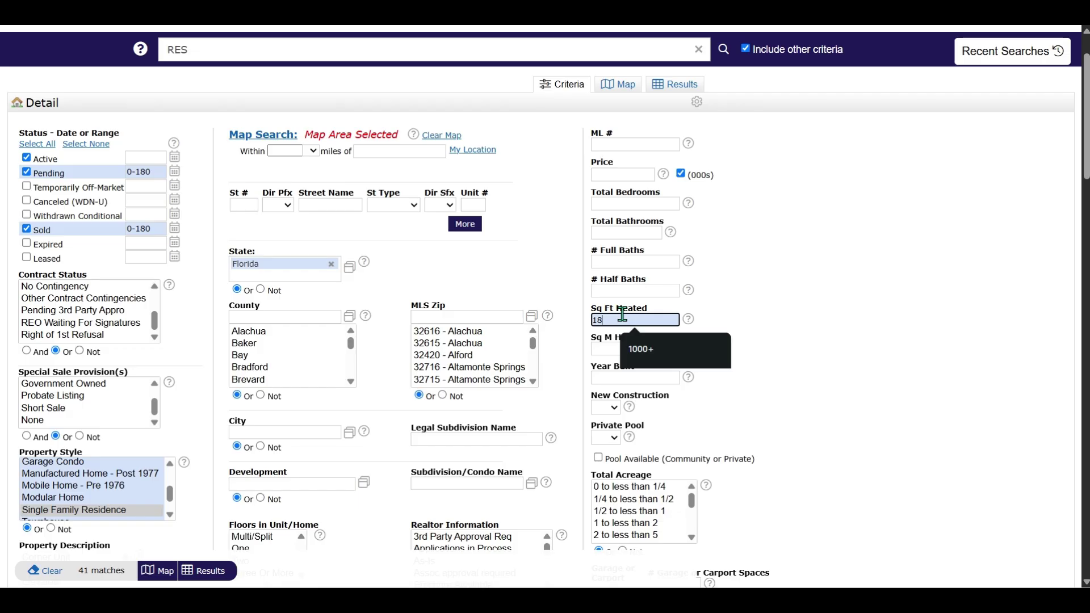
text(00 - 2400)
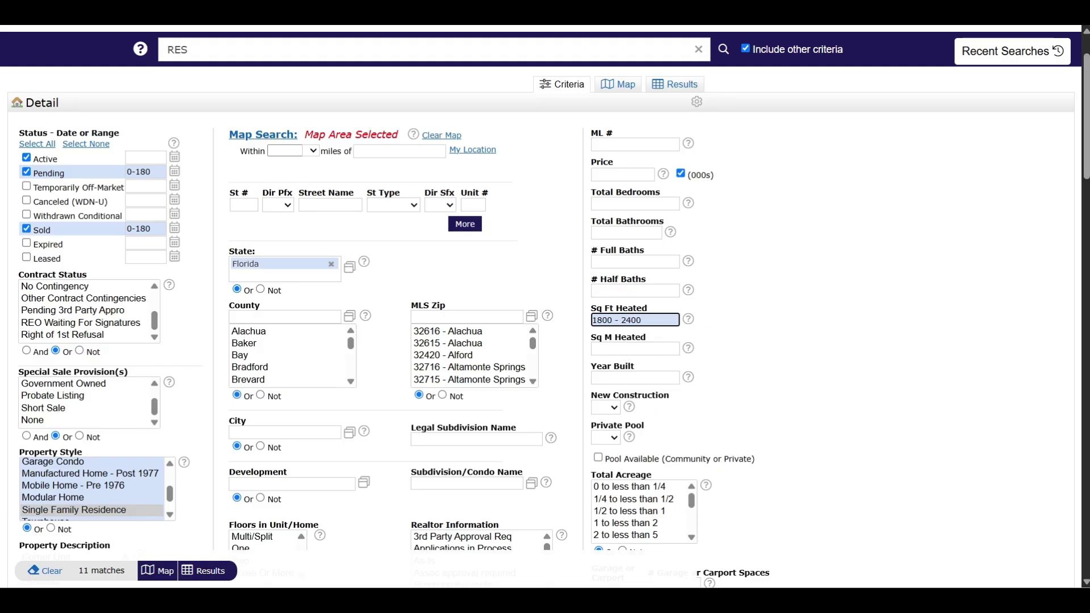
Run the search from the match count and select all the resulting listings.
click(106, 577)
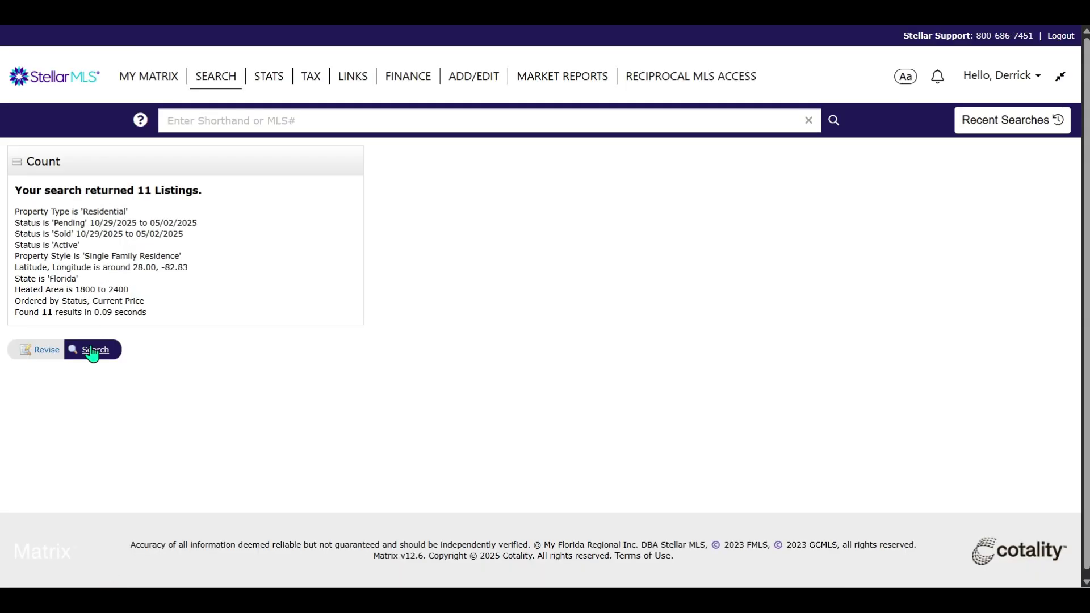
click(94, 350)
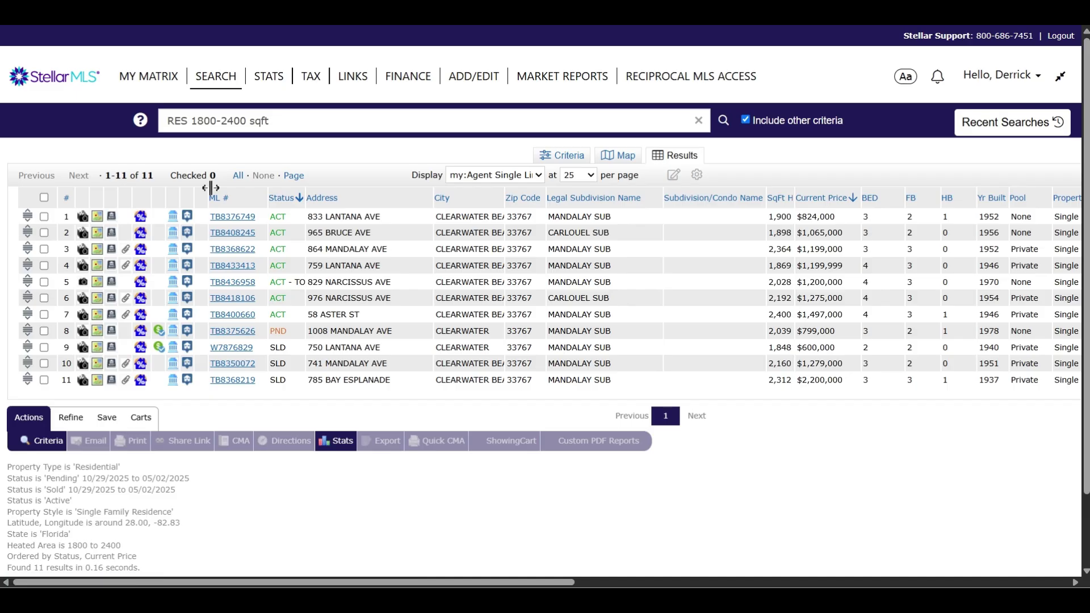
drag(306, 282, 407, 284)
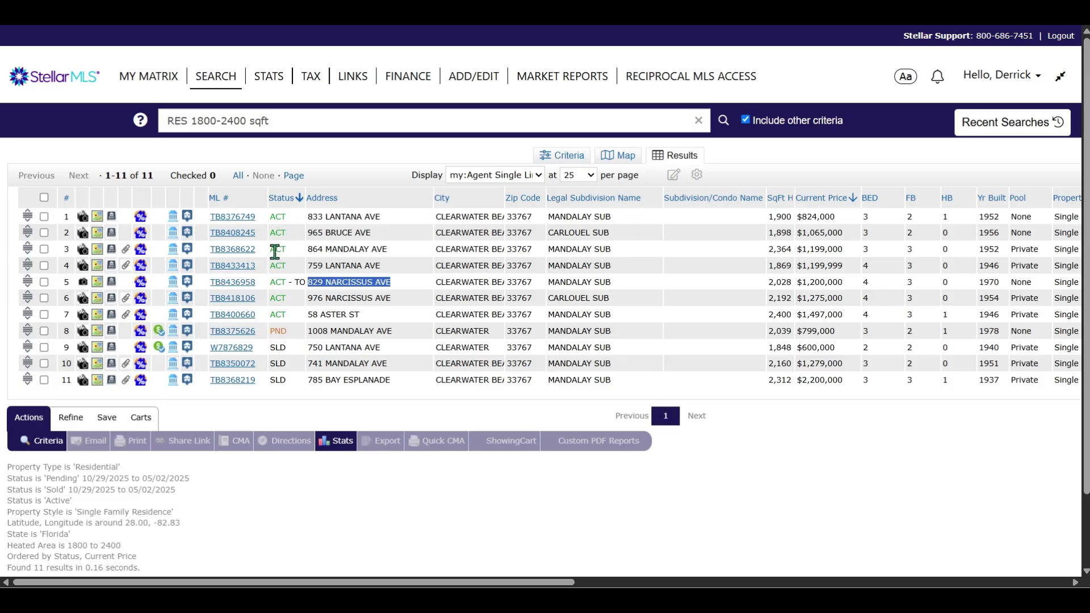
click(43, 197)
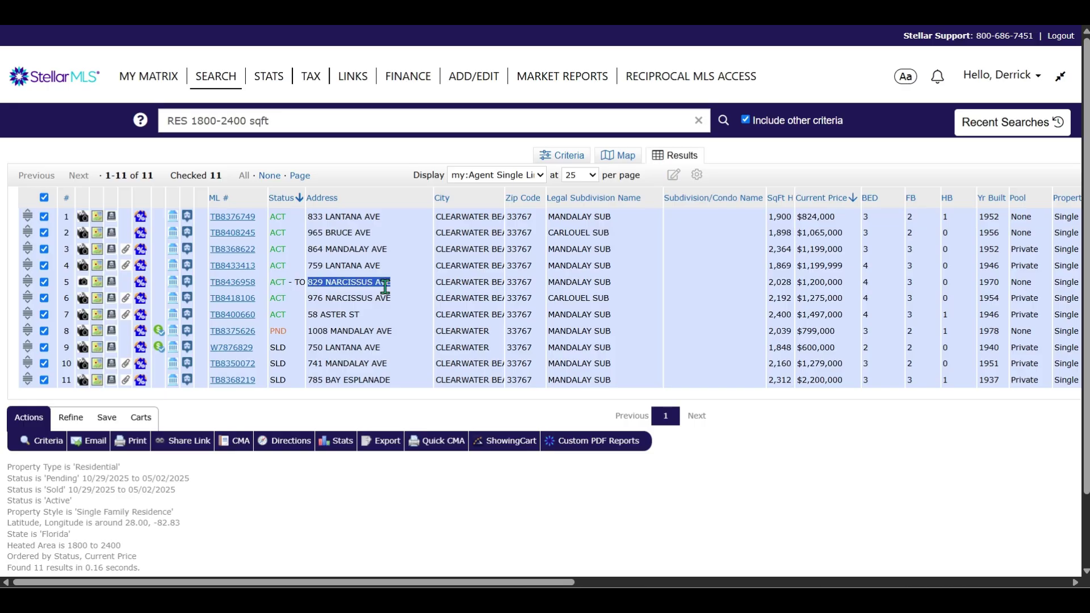
Generate a Quick CMA report for the selected listings, review both pages and return to the results.
click(450, 449)
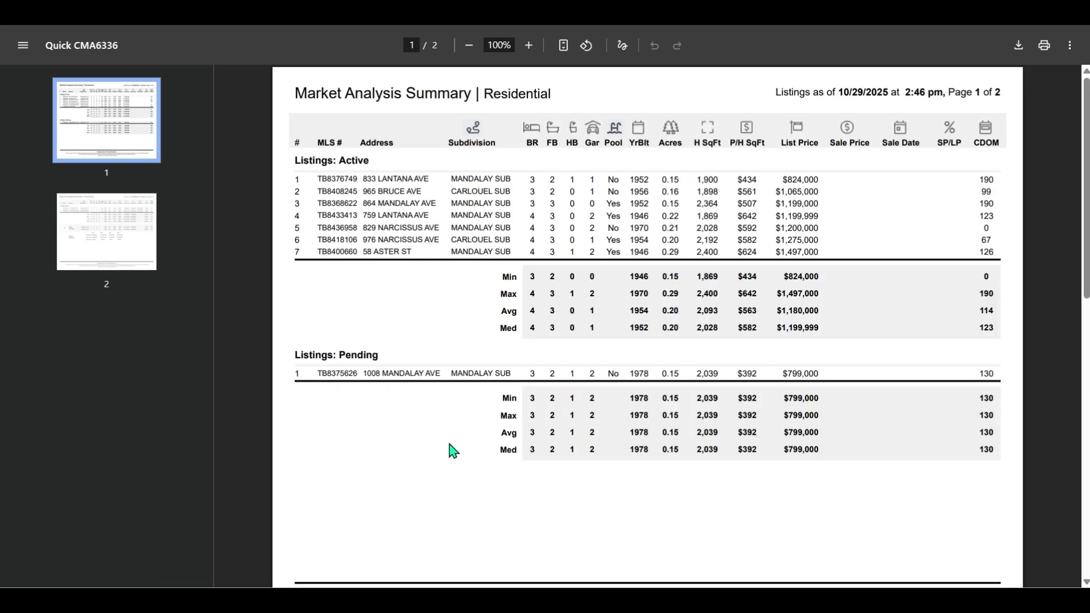
scroll(470, 364, down, 1)
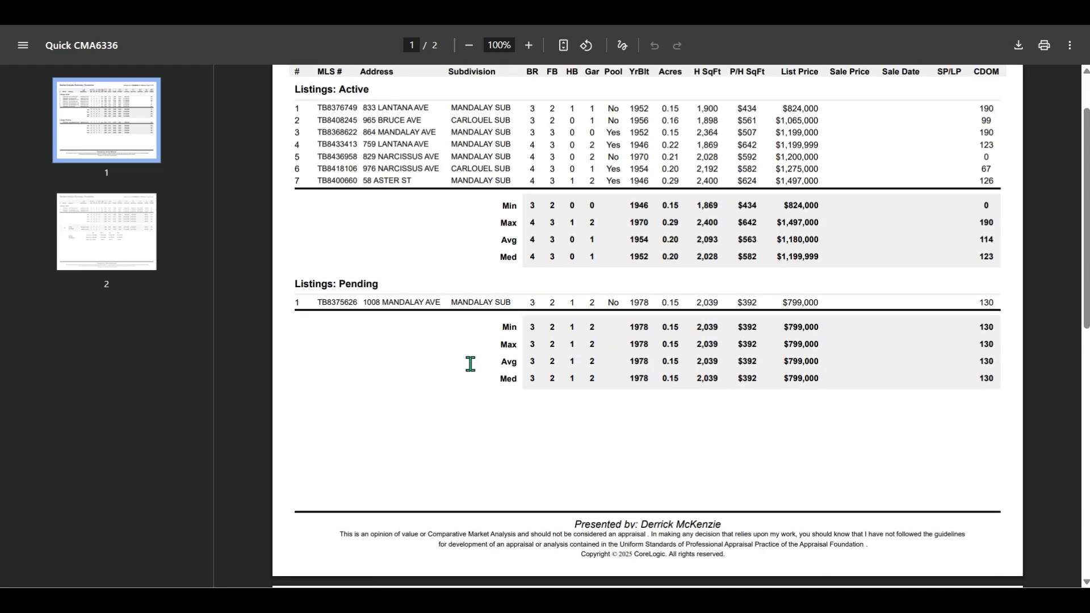
scroll(470, 363, down, 2)
scroll(470, 363, up, 3)
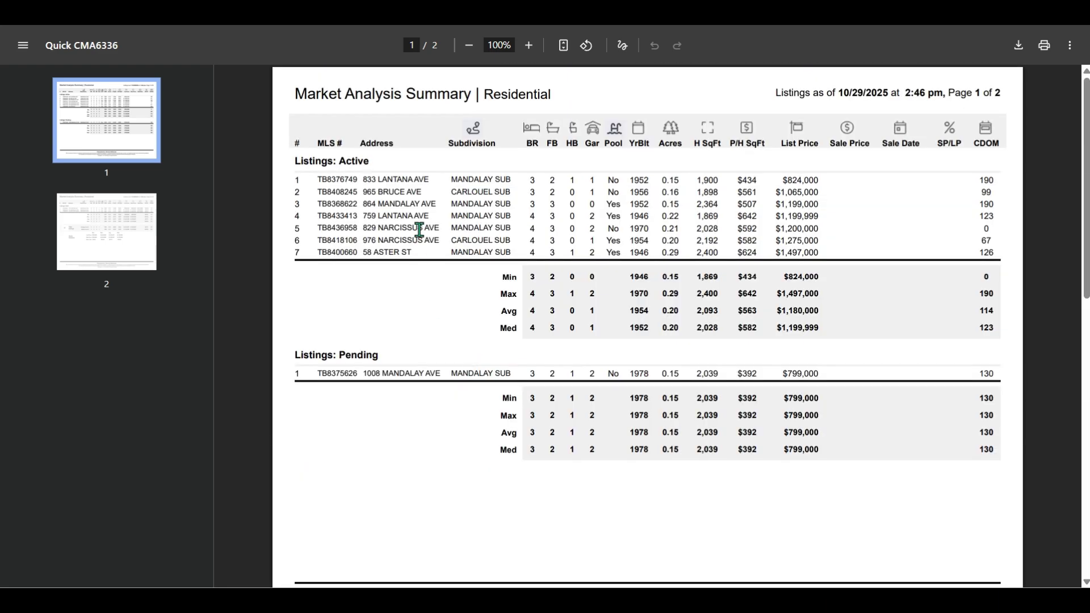
scroll(347, 205, down, 7)
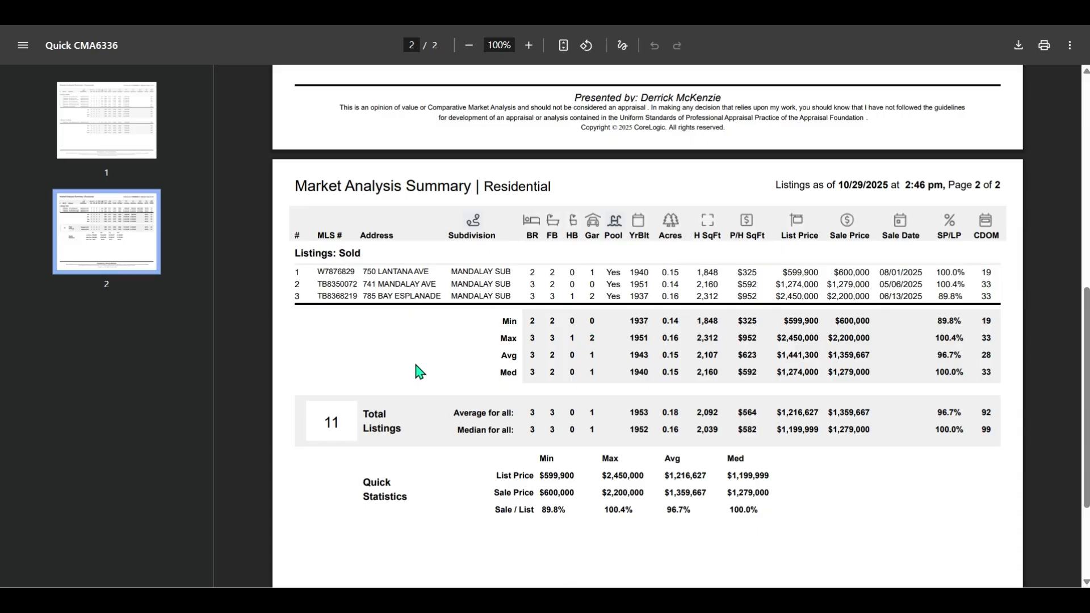
scroll(418, 369, down, 2)
scroll(418, 363, up, 9)
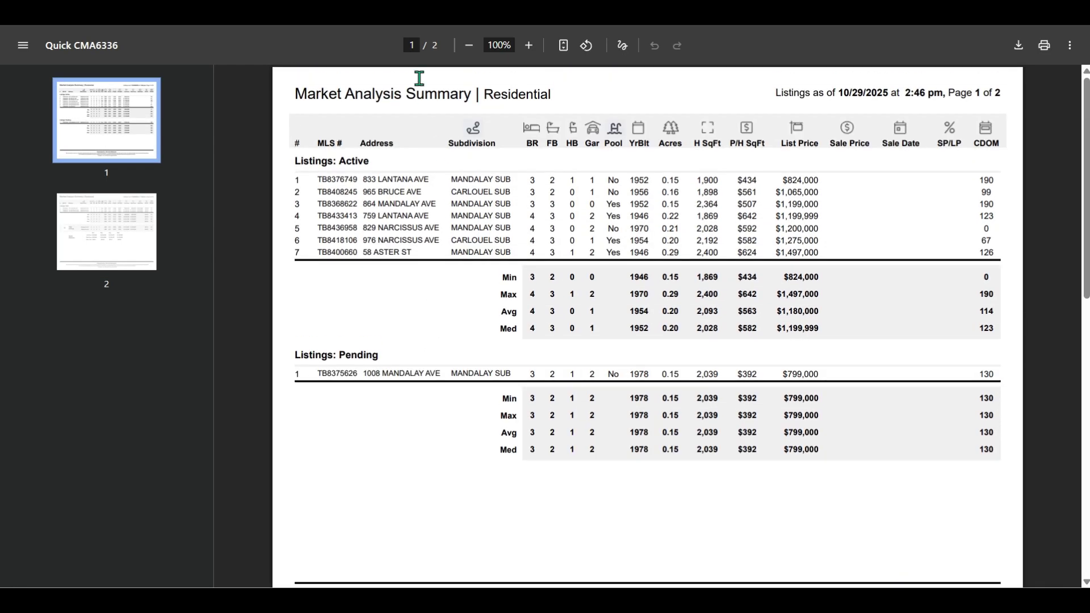
click(410, 8)
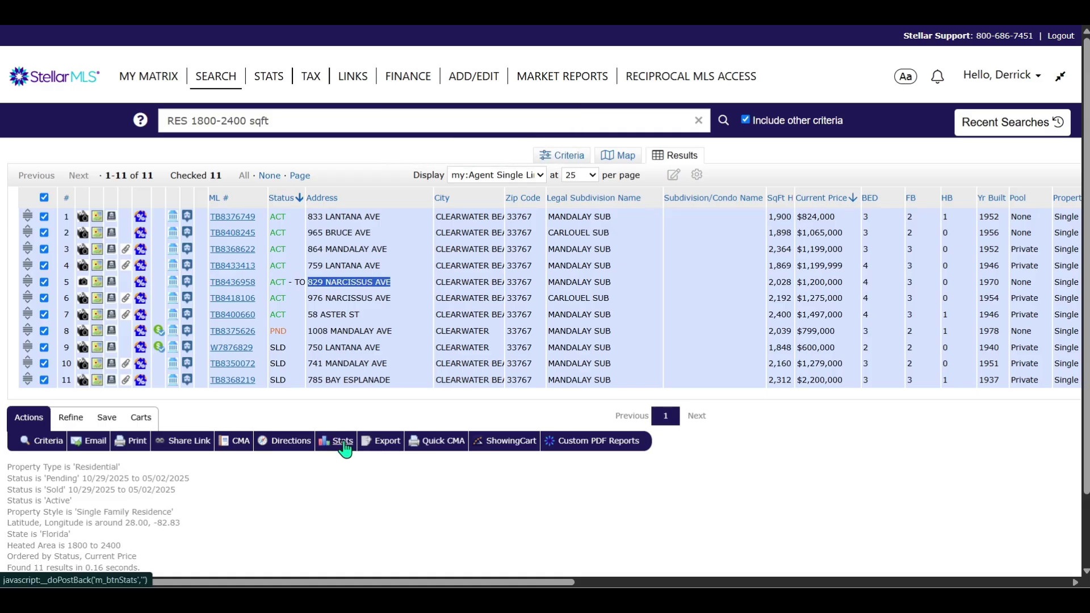
View the tabular market statistics for the selected listings and return to the results.
mouse_move(344, 446)
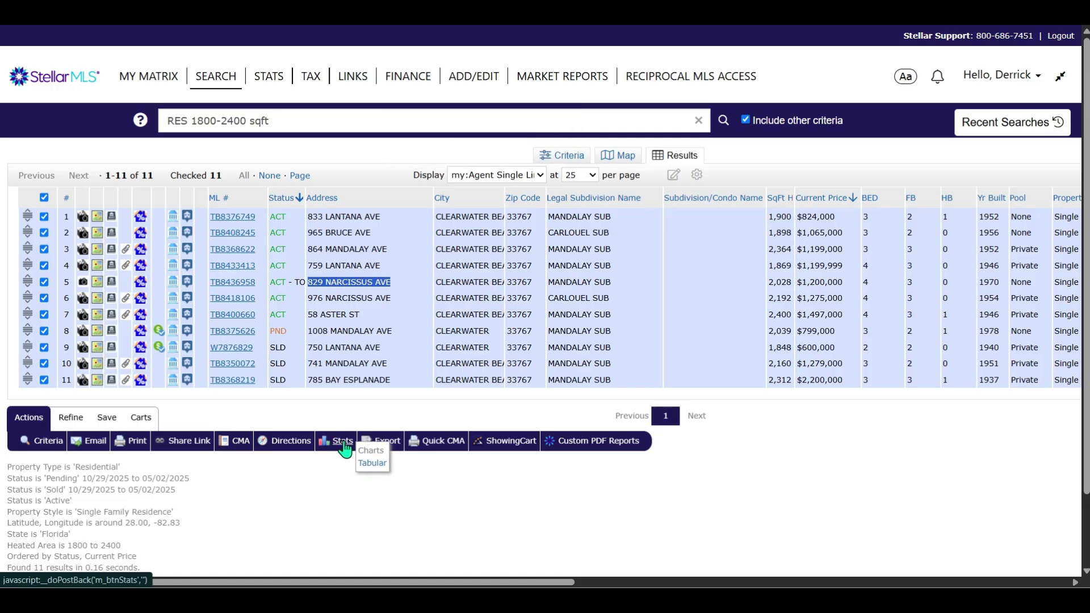
click(372, 463)
scroll(146, 260, down, 1)
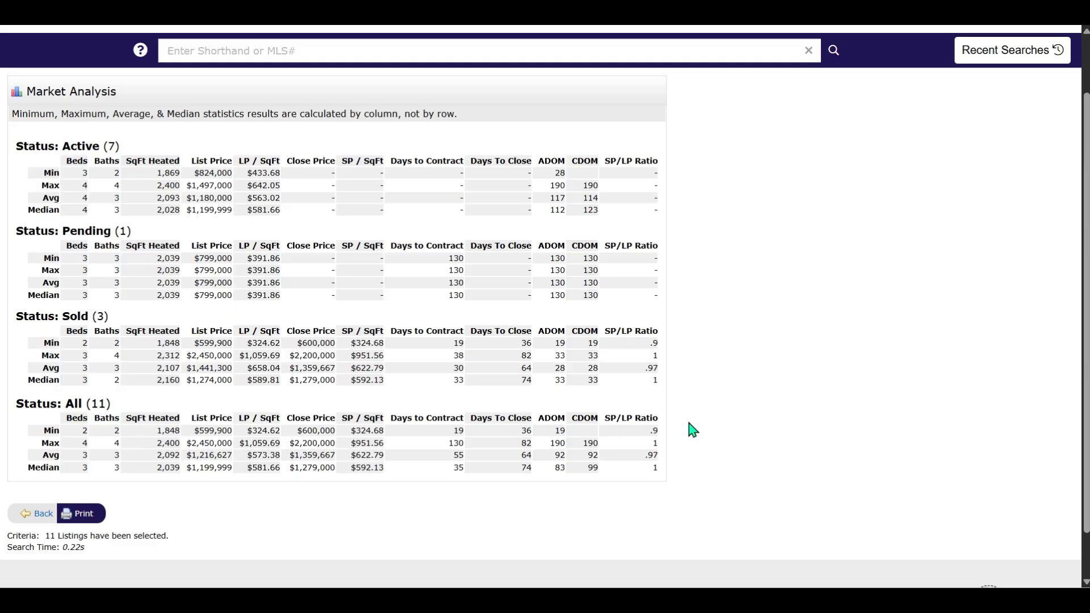
key(alt+Left)
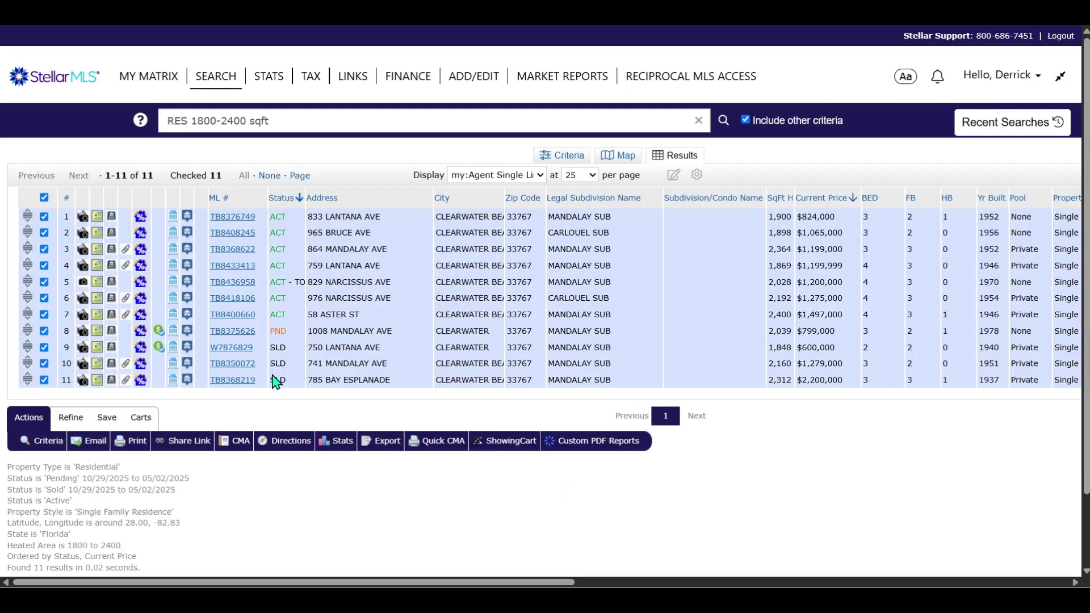
Start a CMA from the selected listings and choose the first saved contact as its recipient.
click(241, 443)
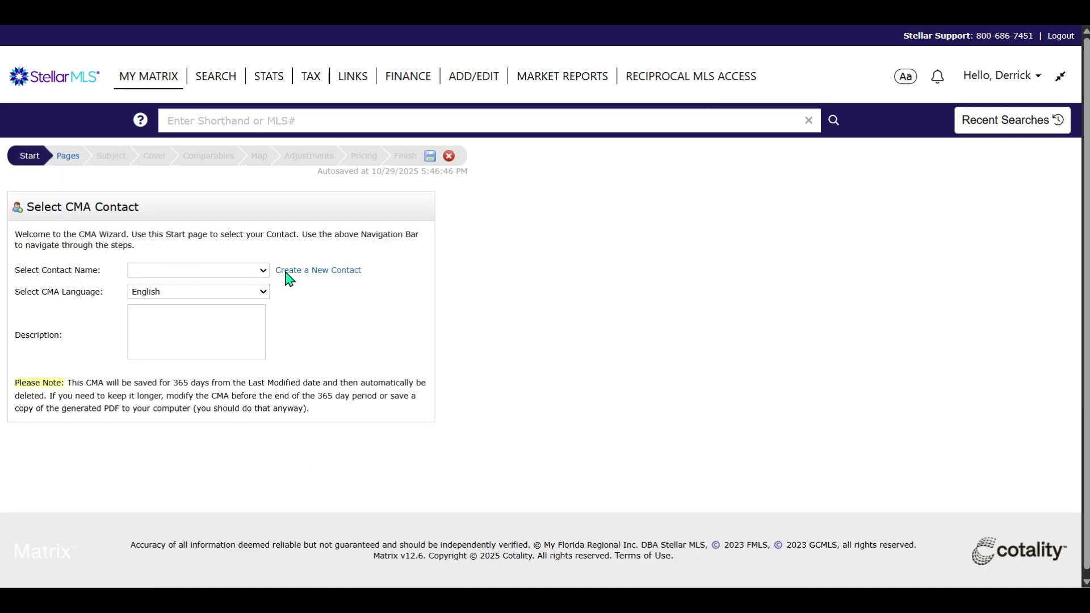
click(263, 279)
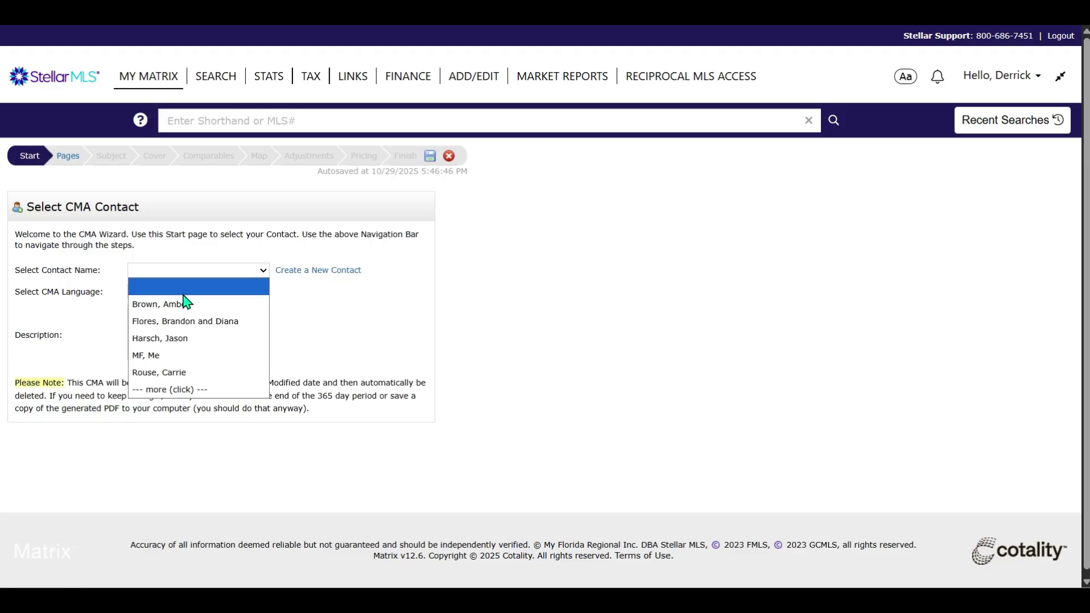
click(179, 306)
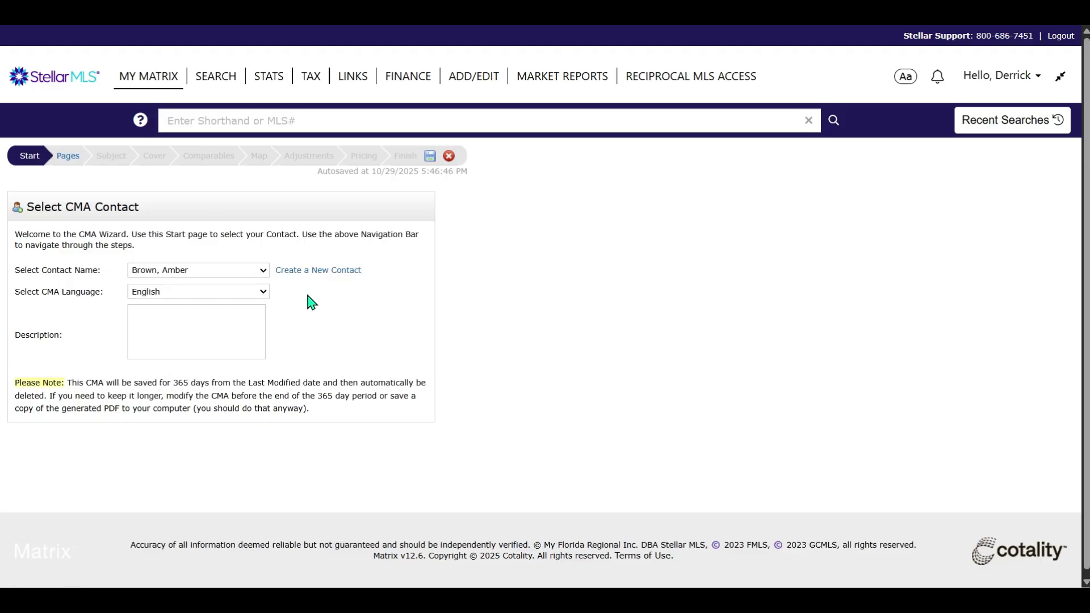
Add all Cover, Subject/Adjustments, Comparables, Static and Map pages to the CMA's selected pages.
click(70, 157)
click(42, 236)
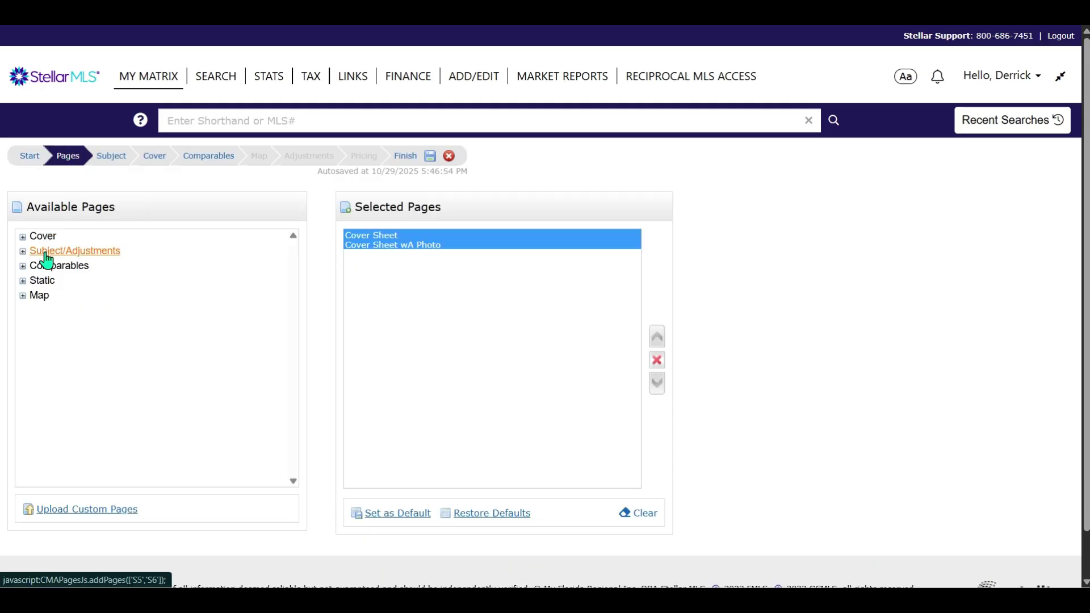
click(43, 251)
click(43, 265)
click(42, 280)
click(39, 296)
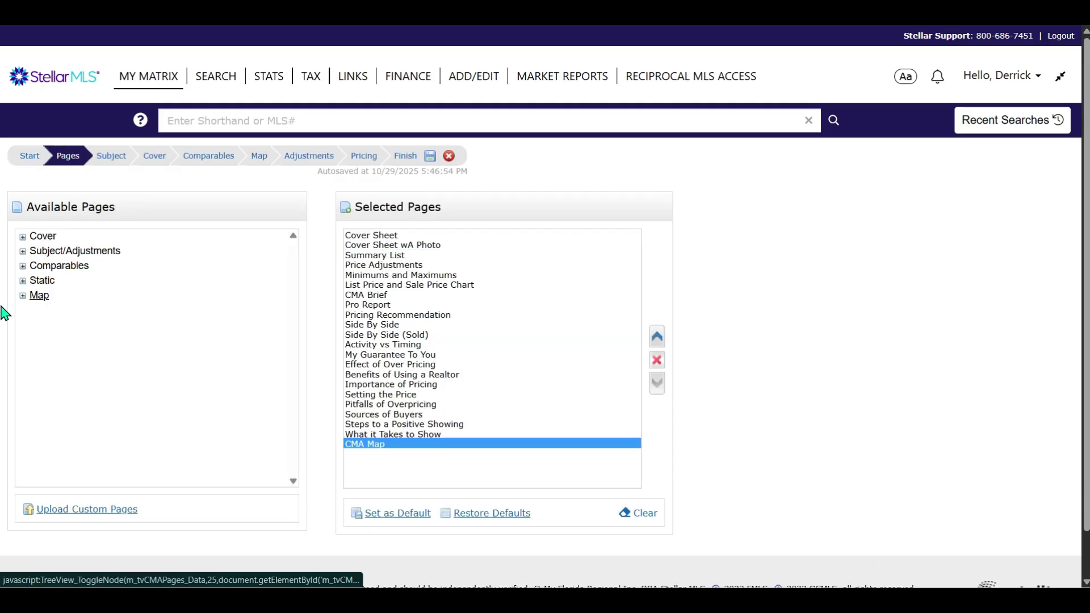
Expand the Map, Static, Comparables, Subject/Adjustments and Cover groups to examine the individual pages available in each.
click(22, 296)
click(23, 280)
click(23, 266)
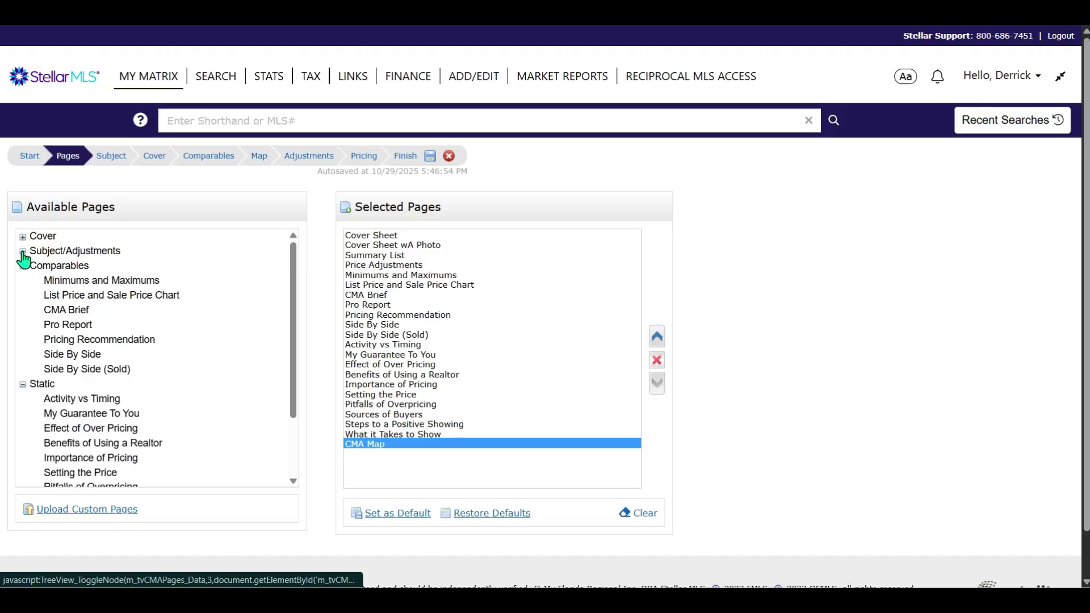
click(23, 251)
click(22, 236)
scroll(73, 353, down, 3)
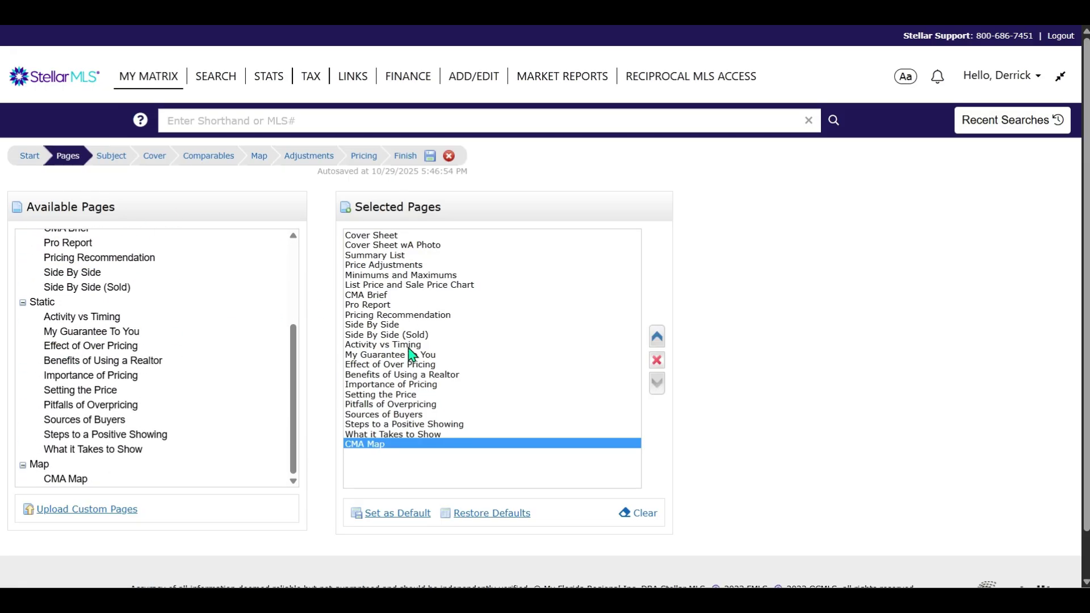
Auto-fill the CMA's subject property from MLS number TB8436958, without quotation marks or leading spaces.
click(113, 161)
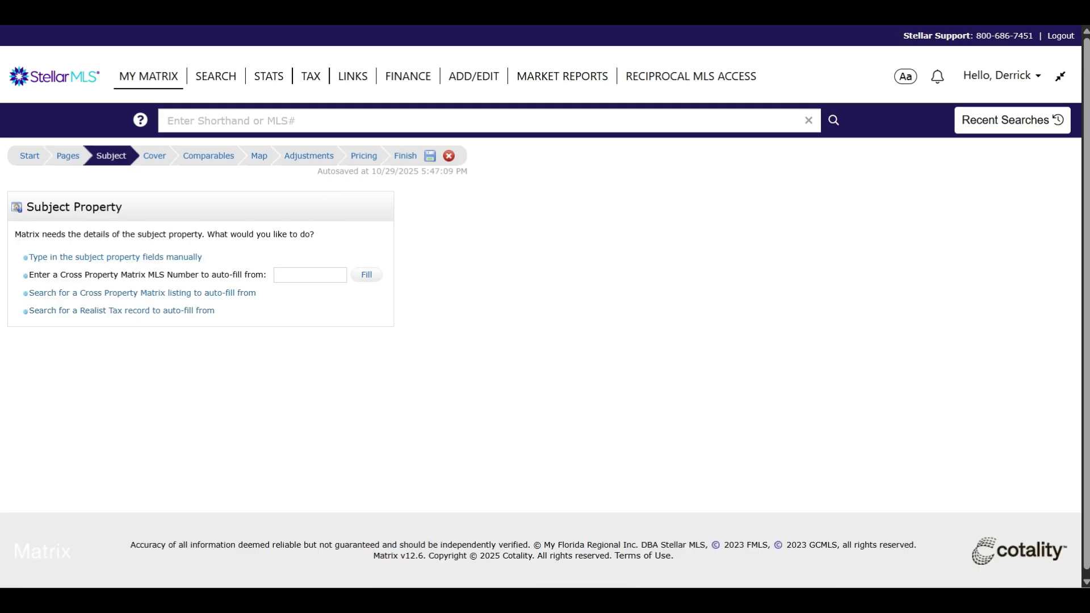
click(278, 273)
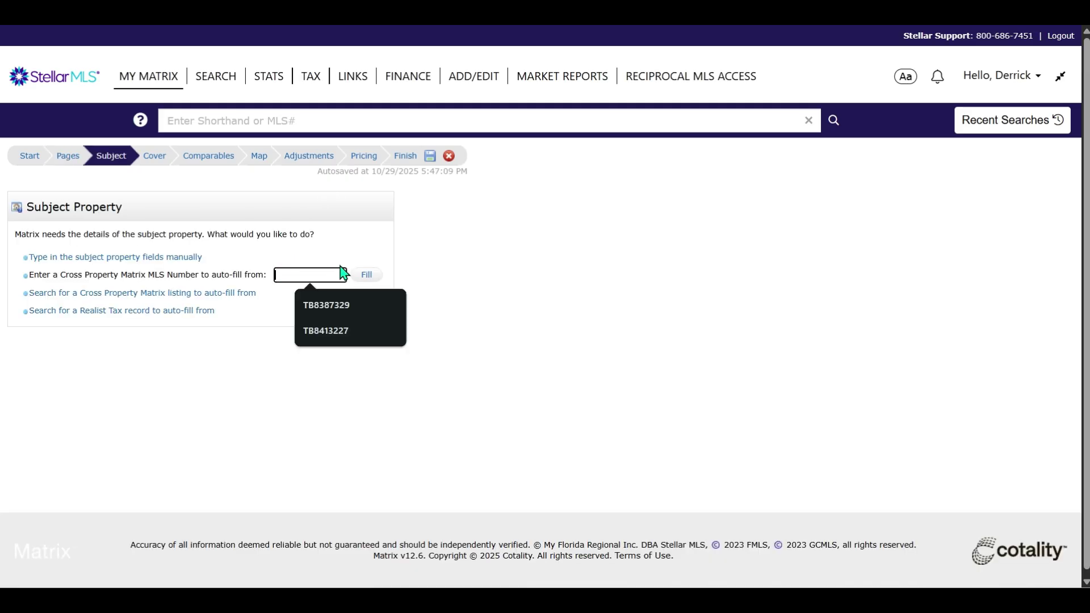
text("TB8436958")
drag(299, 273, 209, 272)
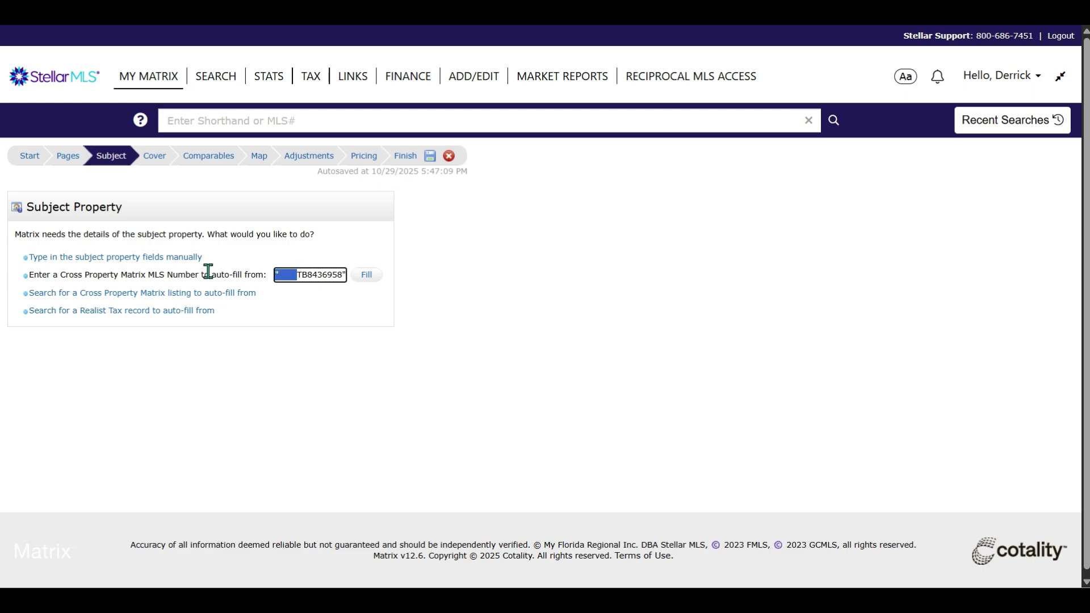
key(BackSpace)
click(328, 275)
key(BackSpace)
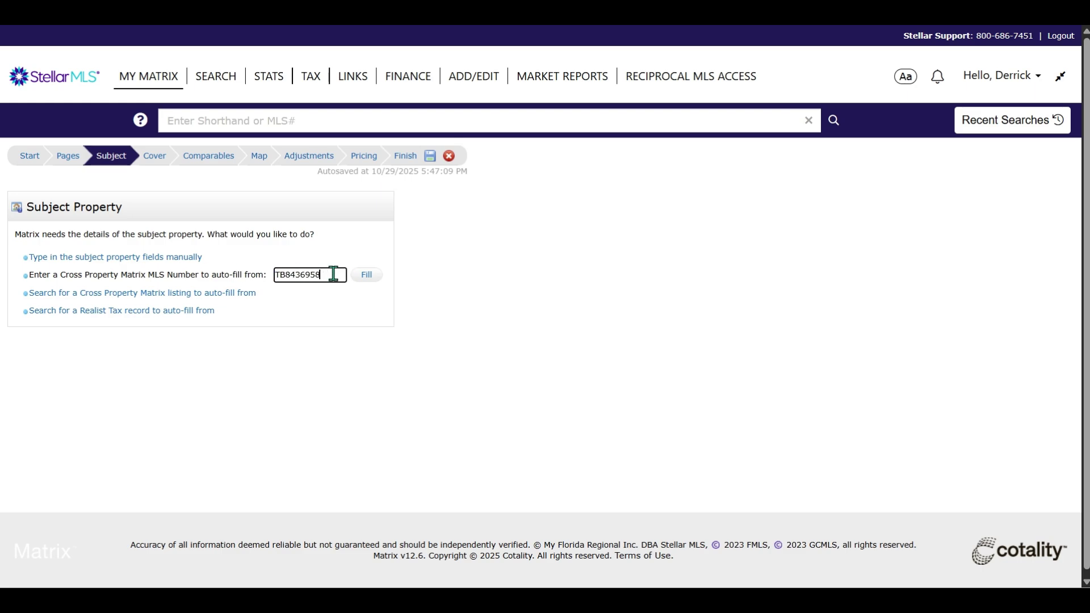
click(368, 276)
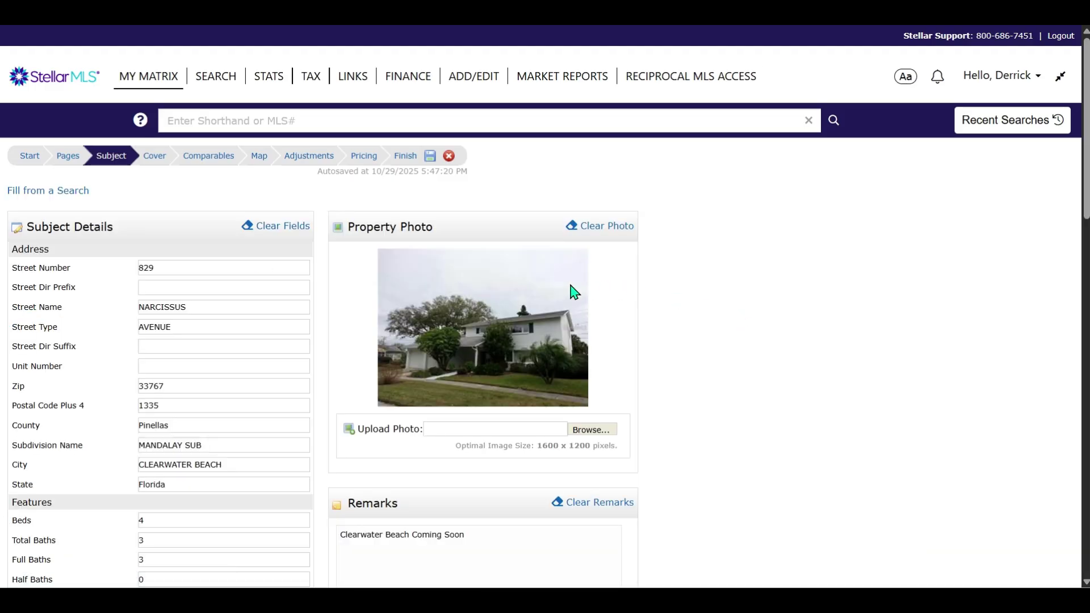
Review the subject property's details and photo, and proceed to the CMA's Finish summary.
scroll(568, 288, down, 10)
scroll(582, 284, up, 10)
click(406, 156)
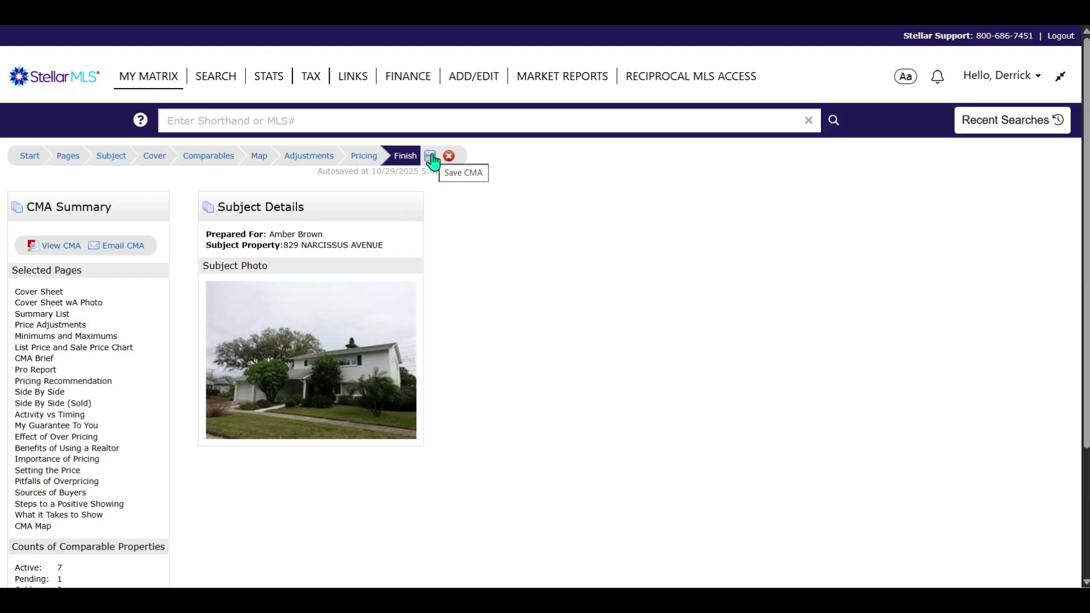
mouse_move(152, 87)
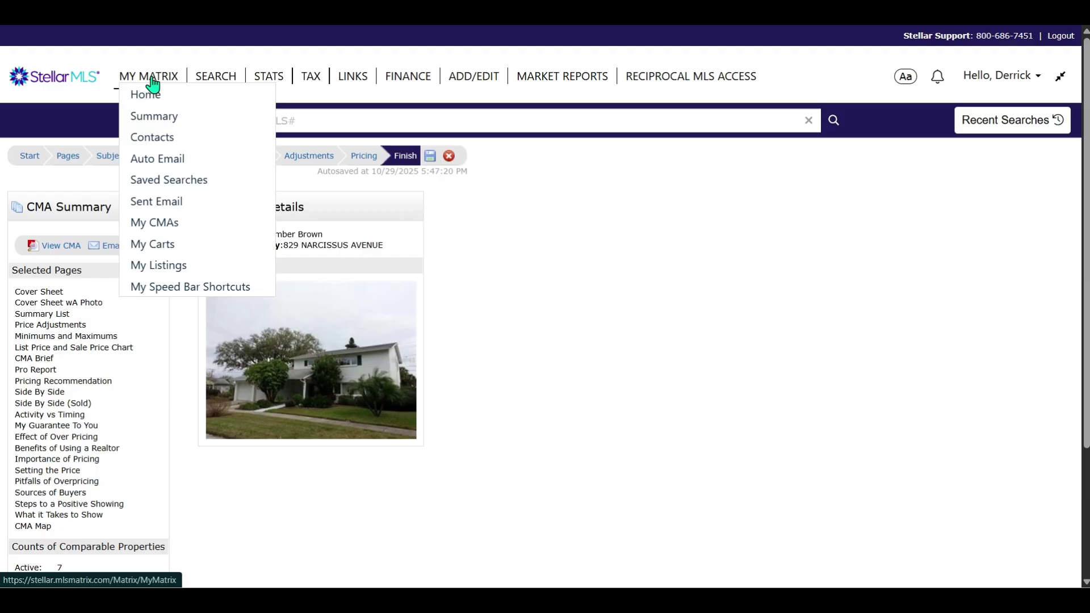